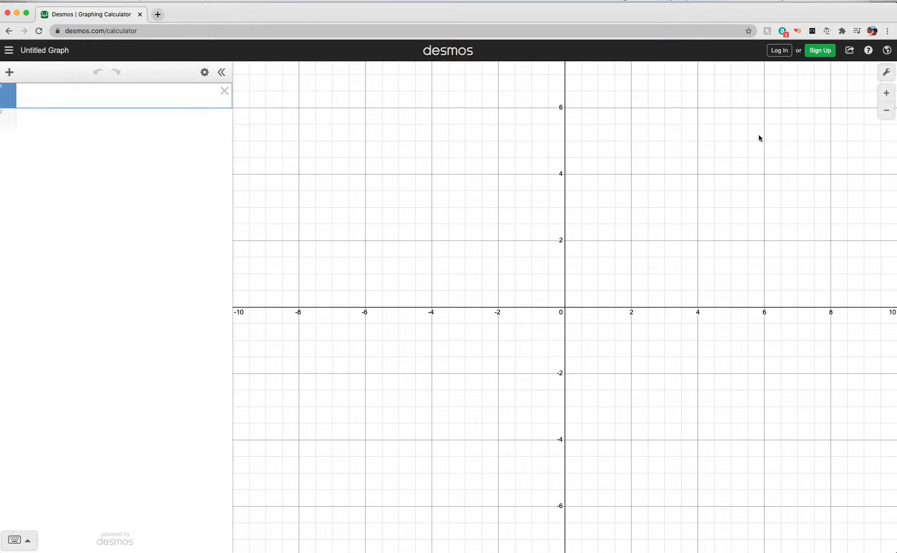
Label the graph's x-axis "Diameter (in)" in the graph settings.
{"action": "left_click", "coordinate": [823, 97]}
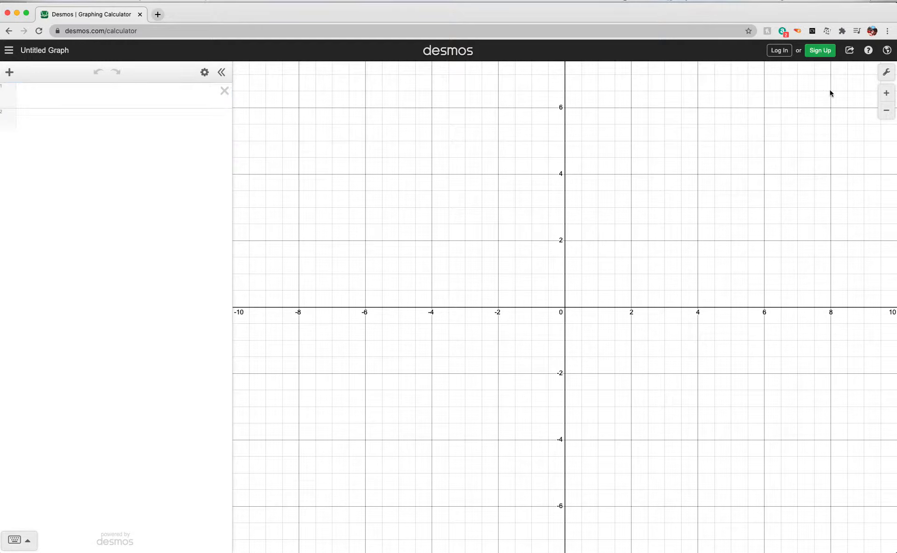
{"action": "left_click", "coordinate": [887, 74]}
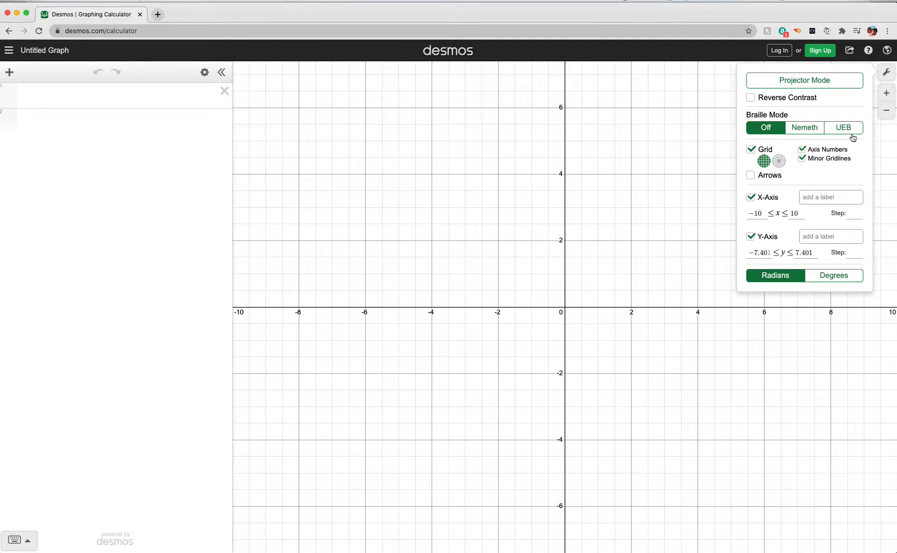
{"action": "left_click", "coordinate": [810, 196]}
{"action": "type", "text": "Diameter"}
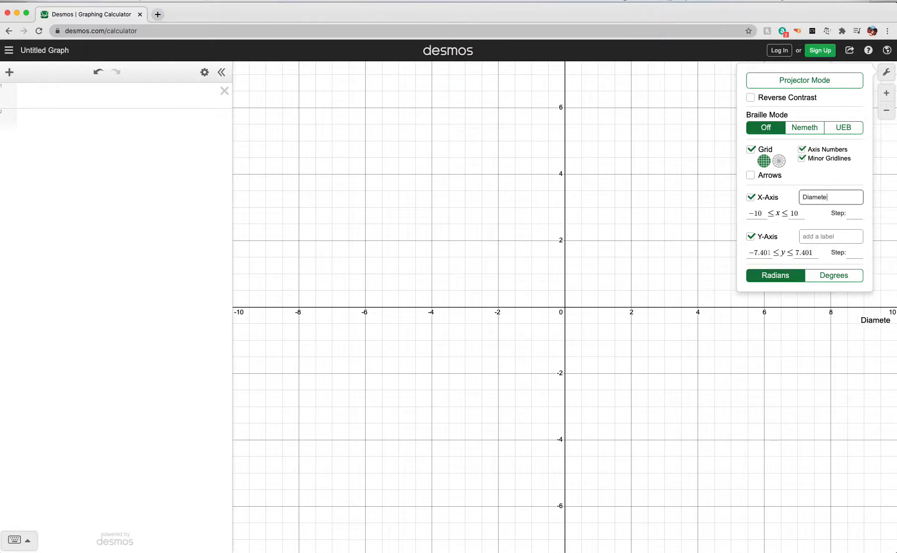
{"action": "type", "text": " (in)"}
Label the y-axis "Circumference (in)" and turn on Projector Mode for the graph.
{"action": "left_click", "coordinate": [831, 237]}
{"action": "left_click", "coordinate": [832, 237]}
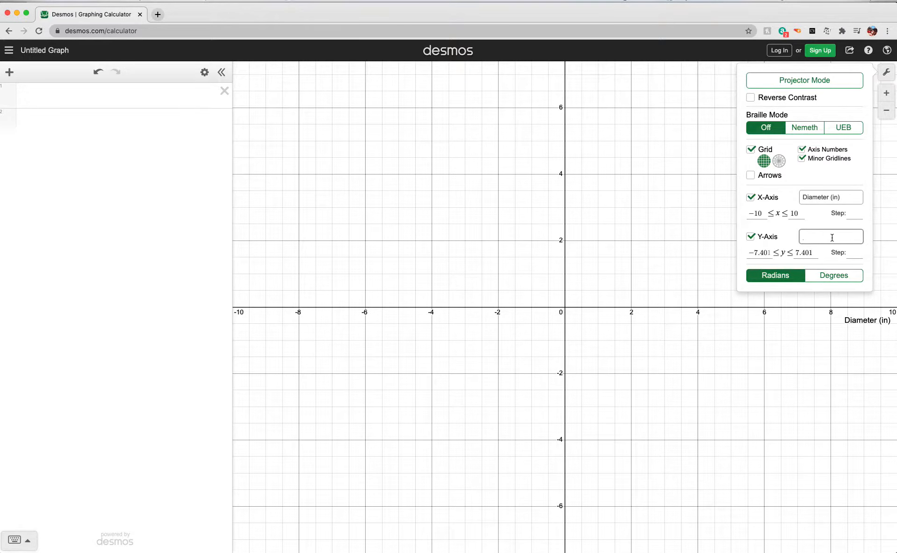
{"action": "type", "text": "Circumference (in)"}
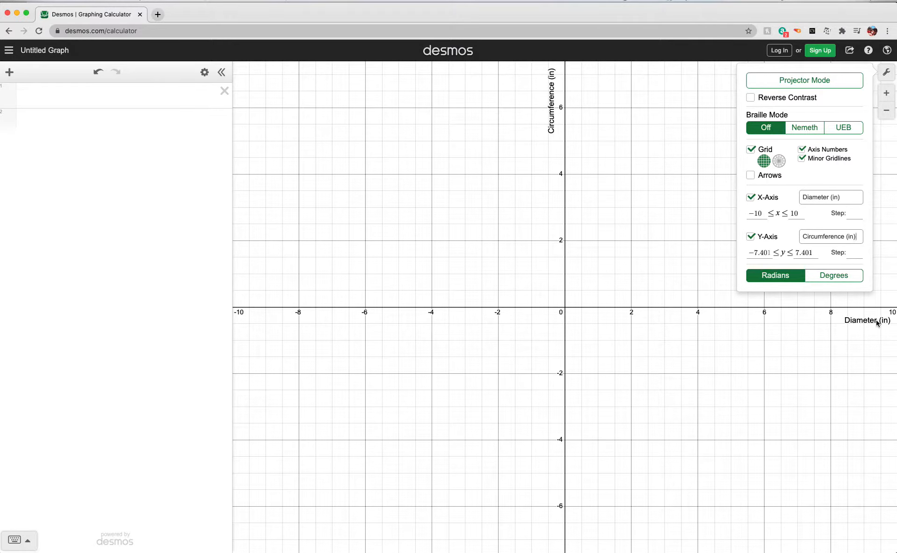
{"action": "left_click", "coordinate": [834, 84]}
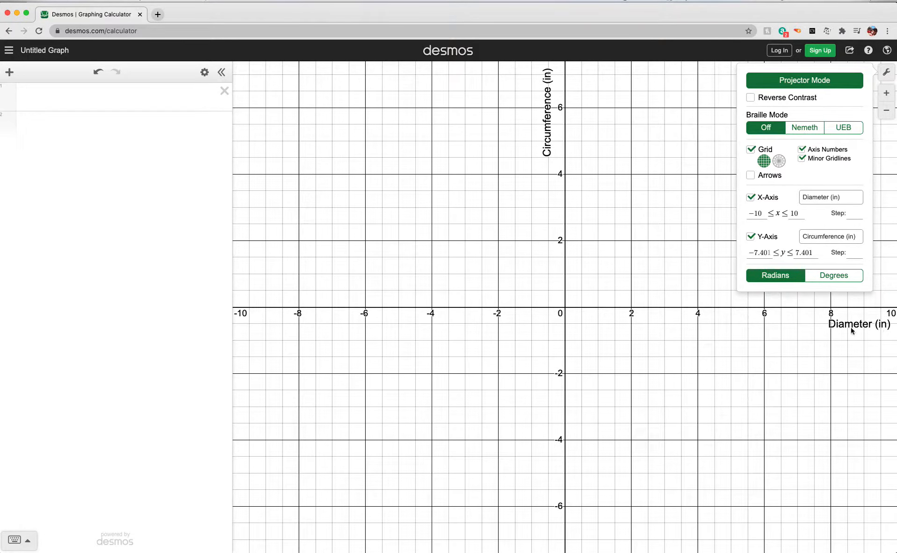
{"action": "left_click", "coordinate": [887, 74]}
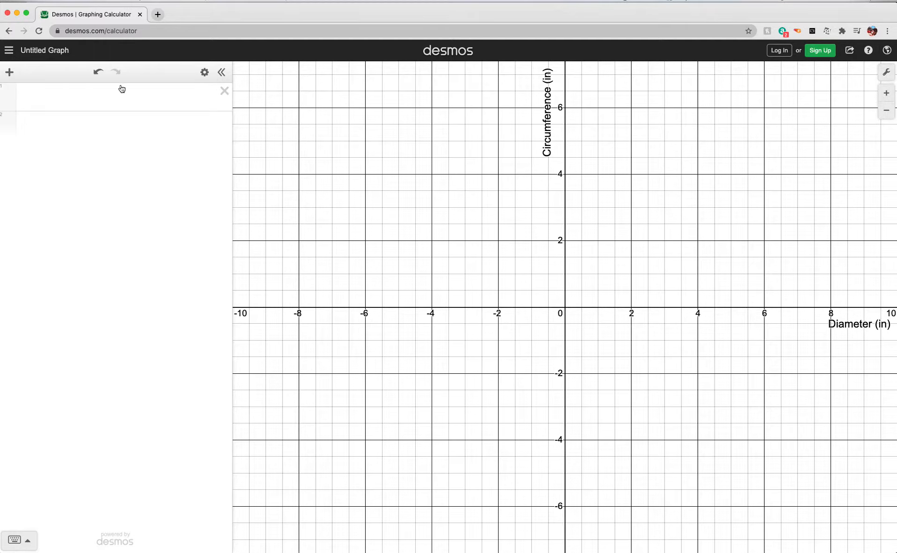
Insert a table and enter the diameters 1 through 7 in its x₁ column.
{"action": "left_click", "coordinate": [81, 100]}
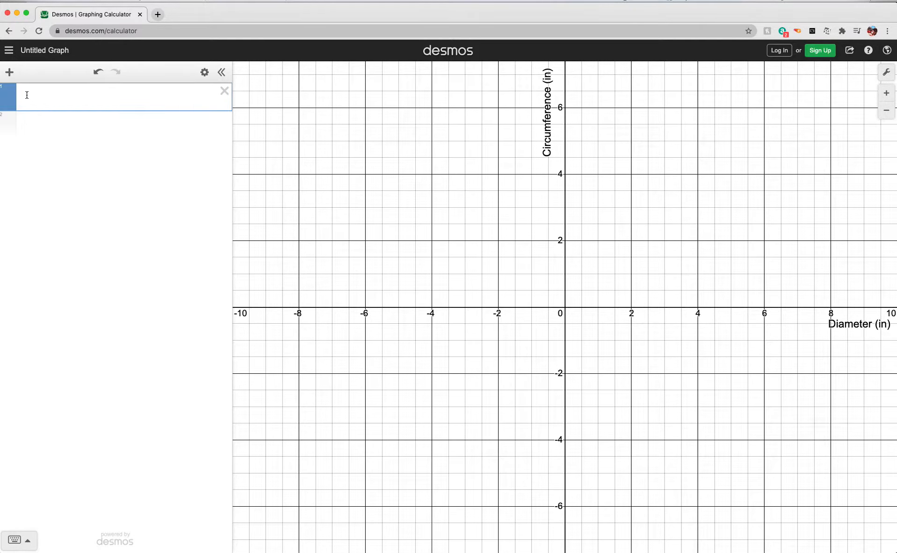
{"action": "left_click", "coordinate": [10, 74]}
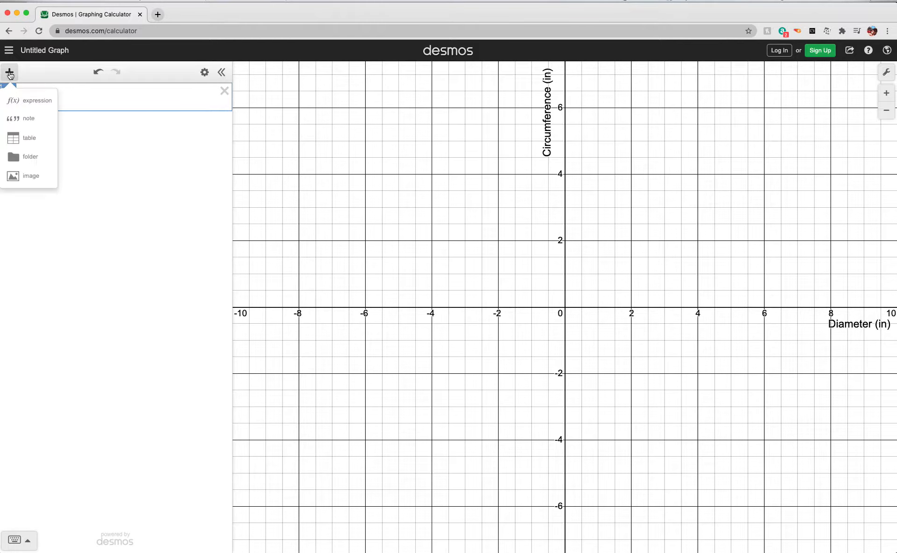
{"action": "left_click", "coordinate": [19, 139]}
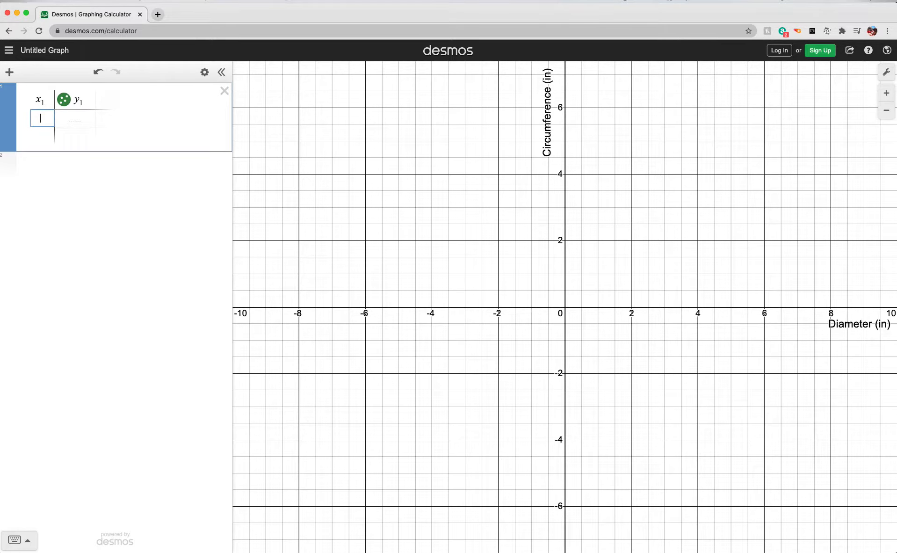
{"action": "type", "text": "1"}
{"action": "key", "text": "Return"}
{"action": "type", "text": "2"}
{"action": "key", "text": "Return"}
{"action": "type", "text": "34"}
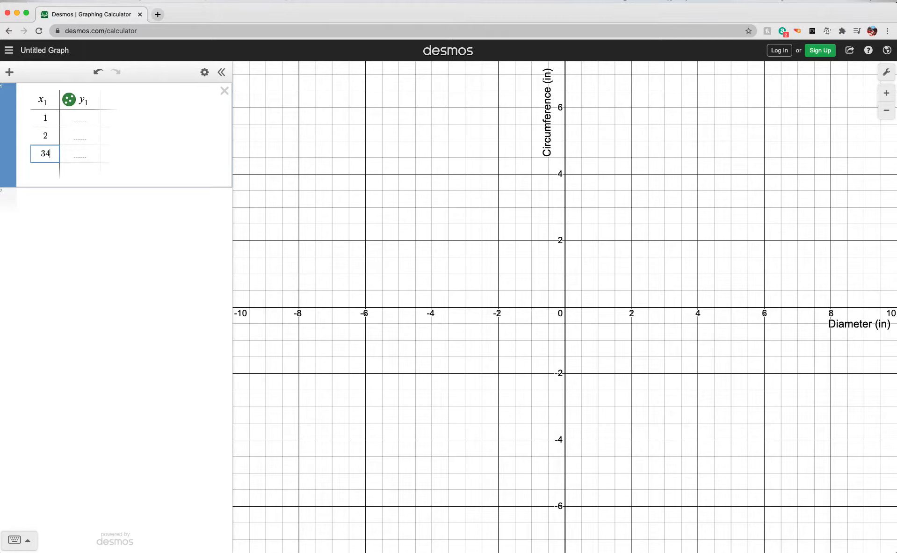
{"action": "key", "text": "BackSpace"}
{"action": "key", "text": "Return"}
{"action": "type", "text": "4"}
{"action": "key", "text": "Return"}
{"action": "type", "text": "5"}
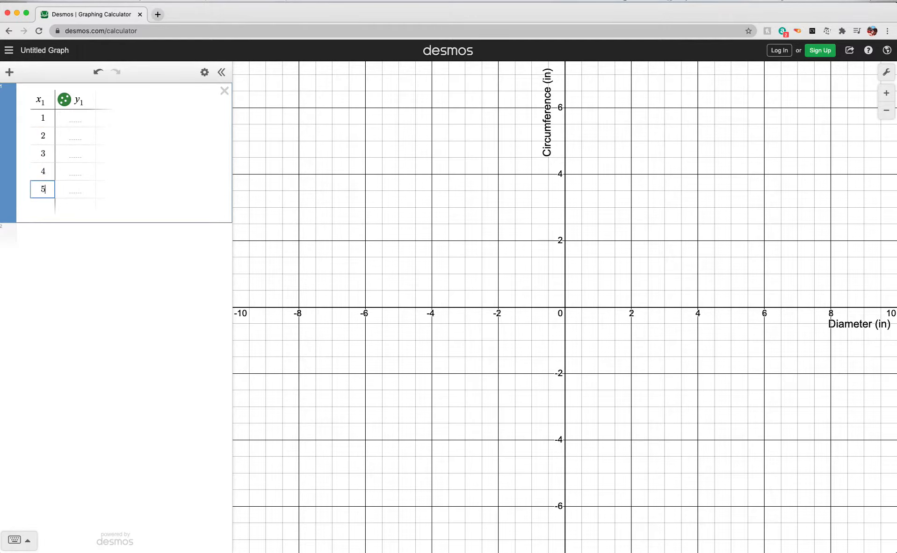
{"action": "key", "text": "Return"}
{"action": "type", "text": "6"}
{"action": "key", "text": "Return"}
{"action": "type", "text": "7"}
{"action": "key", "text": "Return"}
{"action": "type", "text": "8"}
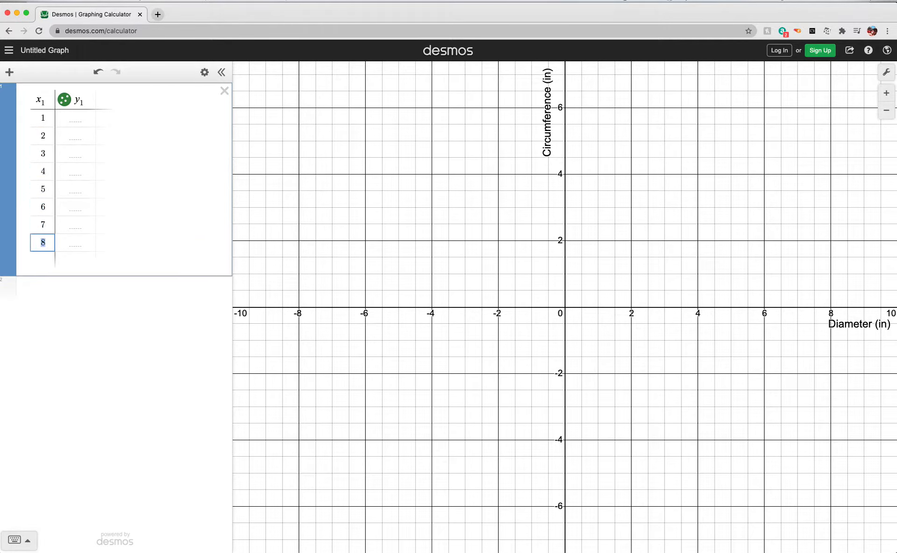
{"action": "key", "text": "Up"}
{"action": "key", "text": "Down"}
{"action": "key", "text": "BackSpace"}
Fill the y₁ column for diameters 1 through 7 with 2.8, 6.8, 10.3, 13.0, 14.2, 17.6 and 20.5.
{"action": "key", "text": "Right"}
{"action": "key", "text": "Up"}
{"action": "key", "text": "Up"}
{"action": "key", "text": "Up"}
{"action": "key", "text": "Up"}
{"action": "key", "text": "Up"}
{"action": "key", "text": "Up"}
{"action": "key", "text": "Up"}
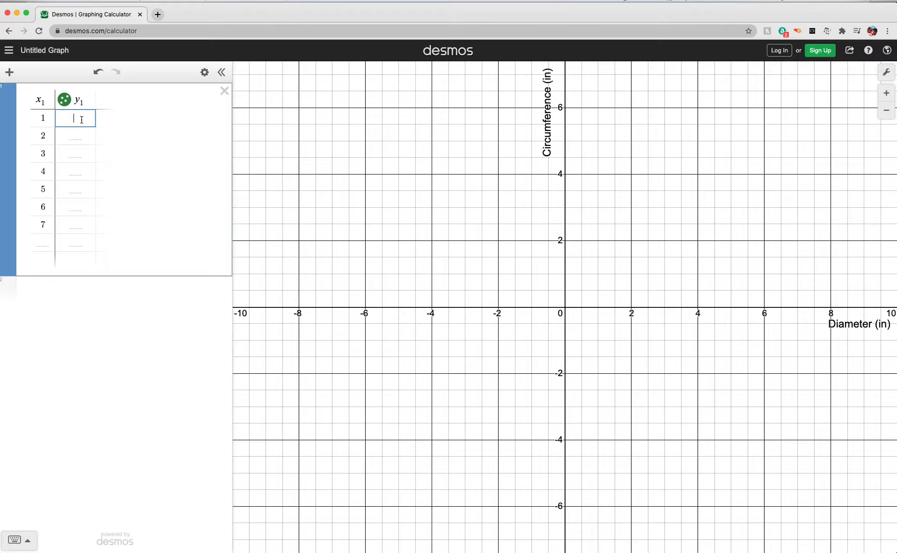
{"action": "type", "text": "2.8"}
{"action": "key", "text": "Return"}
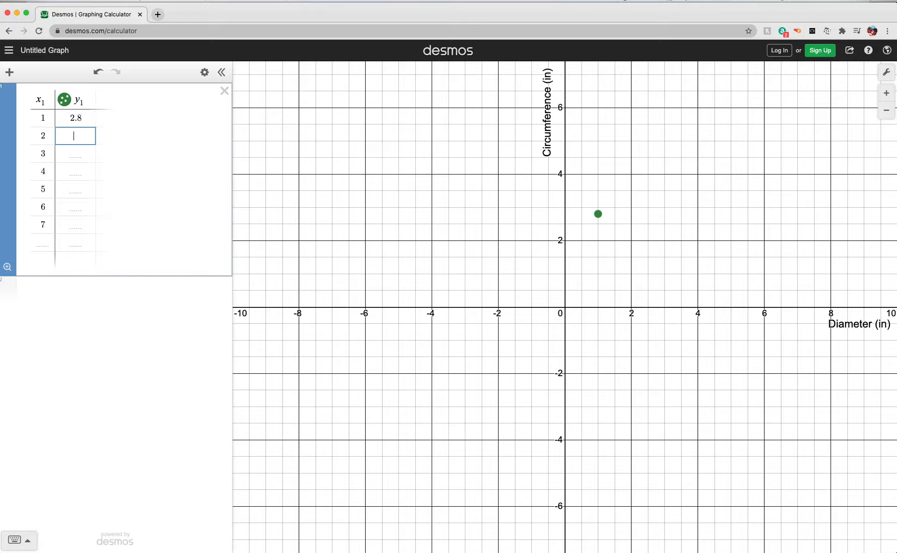
{"action": "type", "text": "6.8"}
{"action": "key", "text": "Return"}
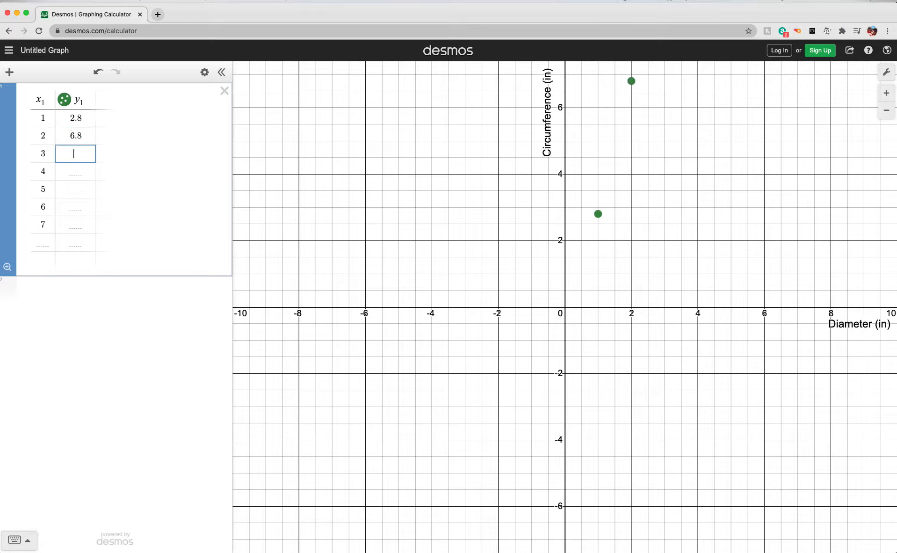
{"action": "type", "text": "1.0.3"}
{"action": "key", "text": "Return"}
{"action": "type", "text": "13"}
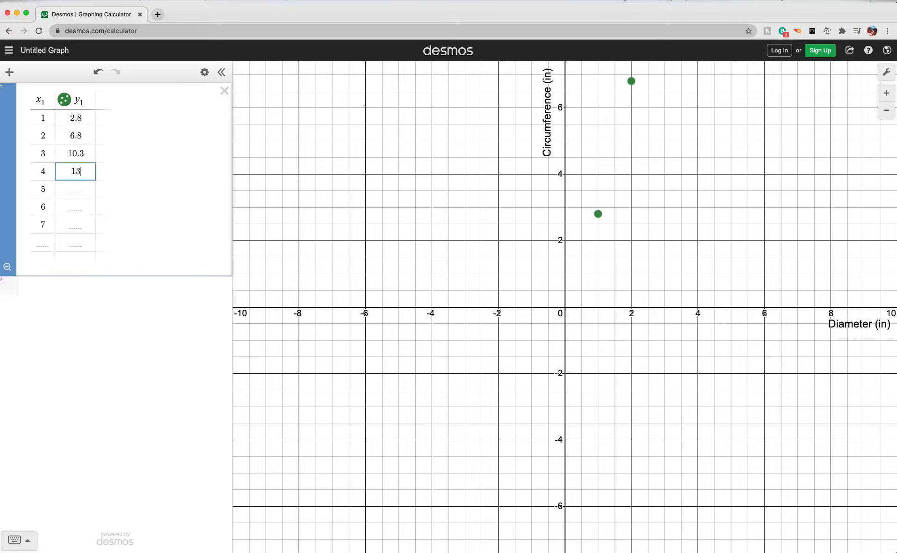
{"action": "type", "text": ".0"}
{"action": "key", "text": "Return"}
{"action": "type", "text": "14.2"}
{"action": "key", "text": "Return"}
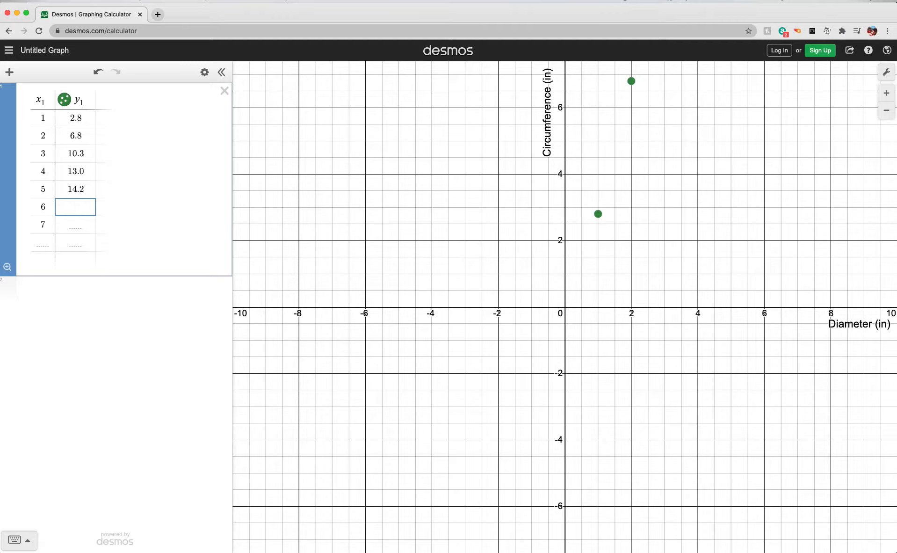
{"action": "type", "text": "17.6"}
{"action": "key", "text": "Return"}
{"action": "type", "text": "20.5"}
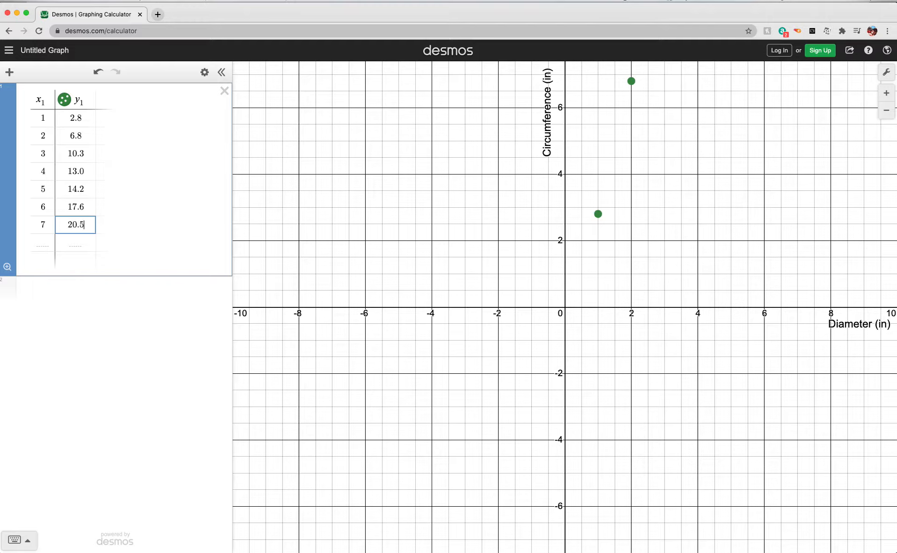
{"action": "key", "text": "Return"}
Fit a linear regression to the table data with the expression y₁ ~ mx₁ + b below the table.
{"action": "left_click", "coordinate": [875, 111]}
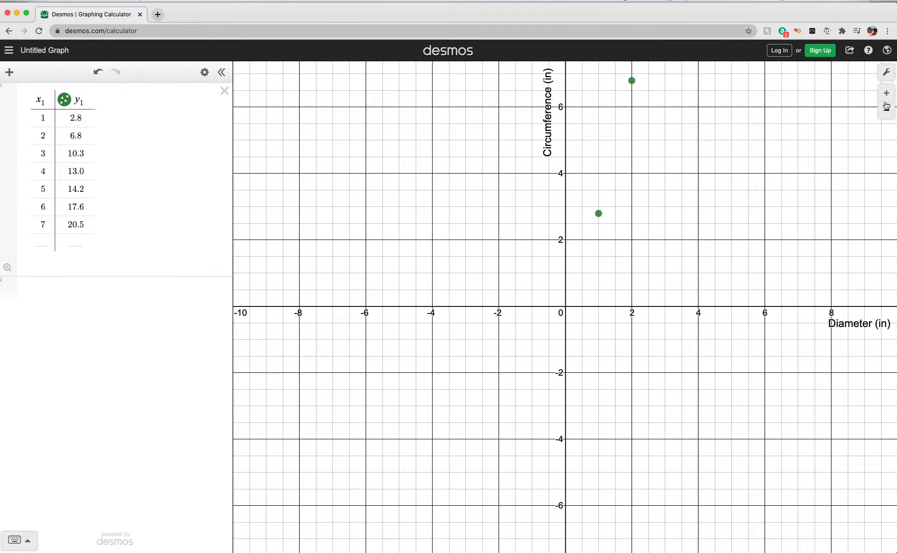
{"action": "left_click", "coordinate": [888, 116]}
{"action": "left_click", "coordinate": [887, 116]}
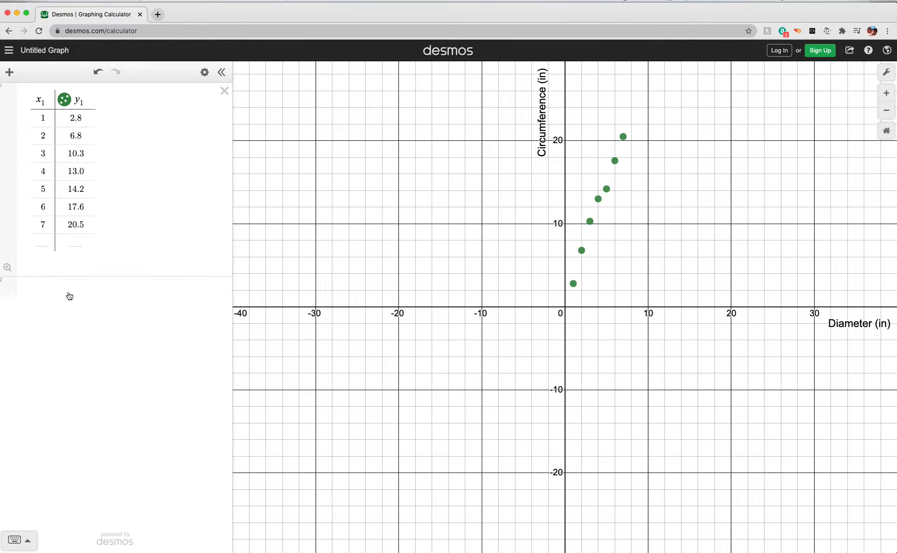
{"action": "left_click", "coordinate": [53, 294]}
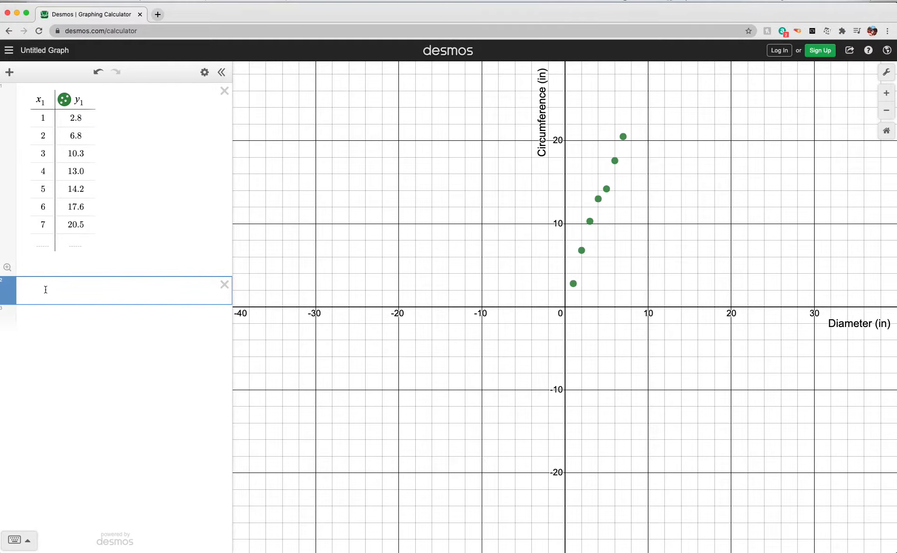
{"action": "left_click", "coordinate": [82, 101]}
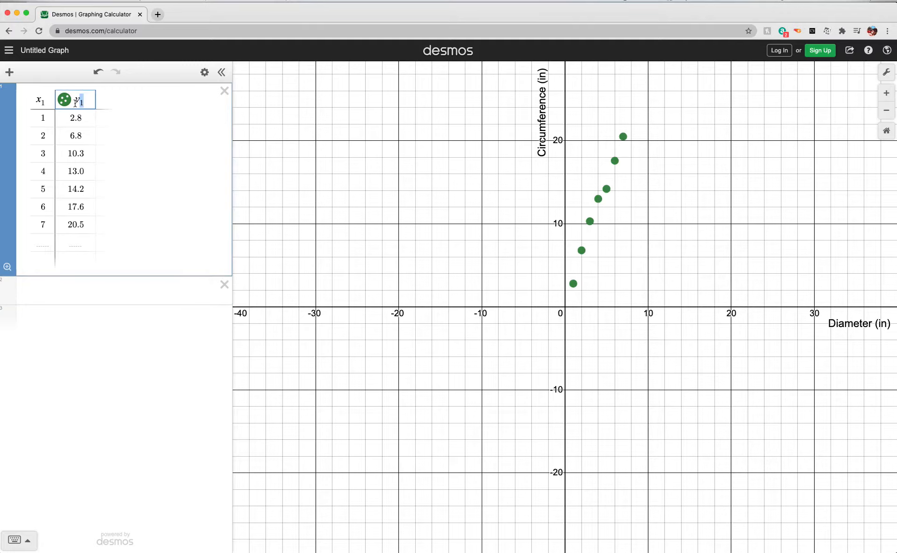
{"action": "left_click", "coordinate": [50, 292]}
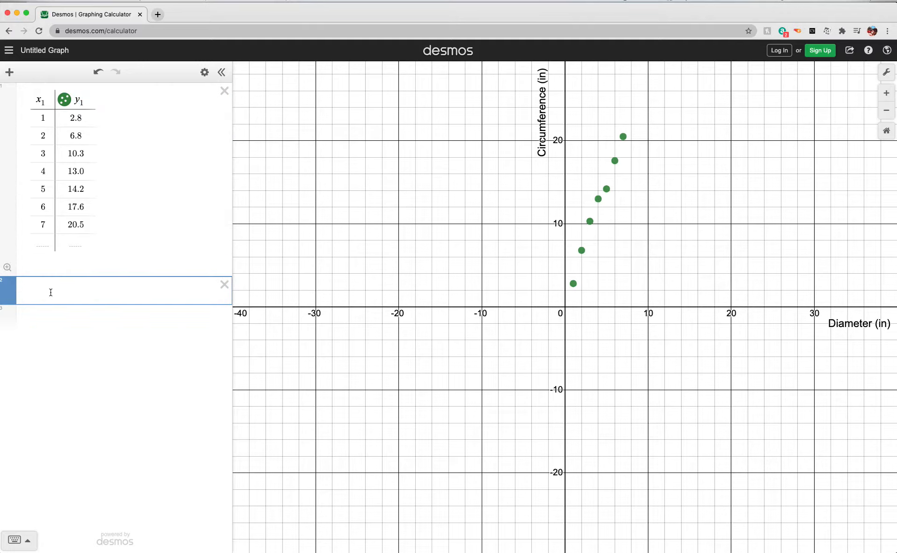
{"action": "type", "text": "y1"}
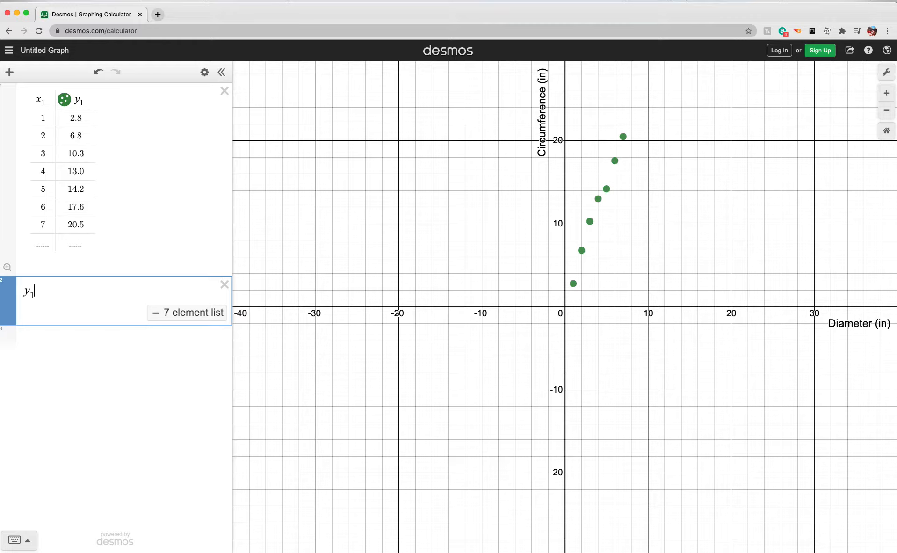
{"action": "type", "text": "~ "}
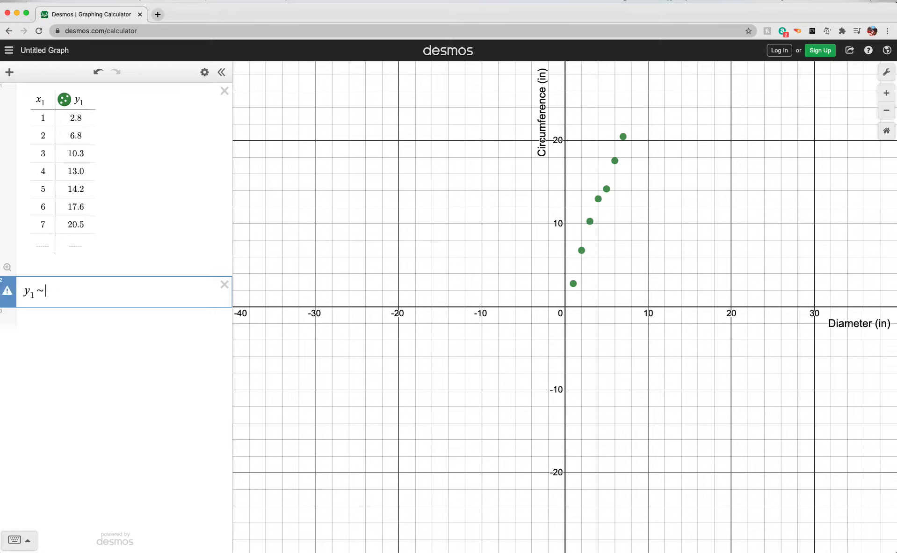
{"action": "type", "text": "m"}
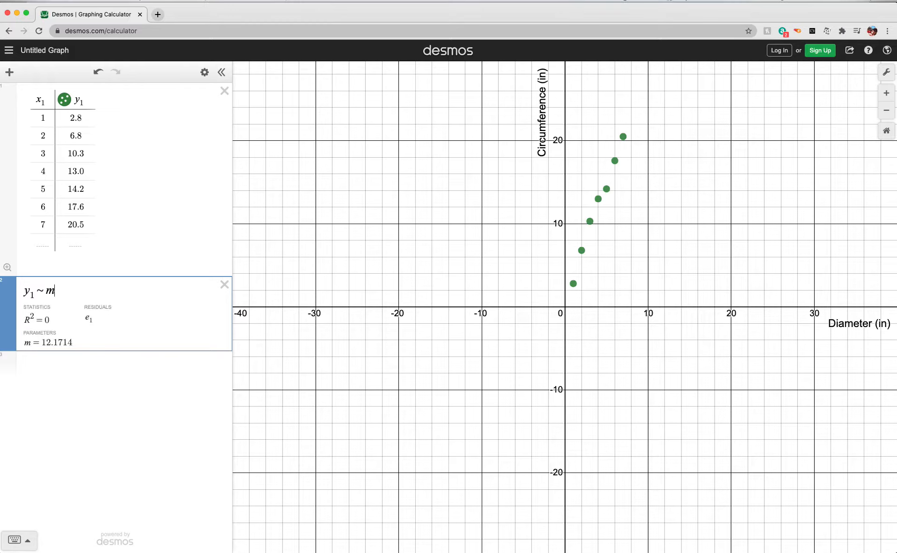
{"action": "type", "text": "x"}
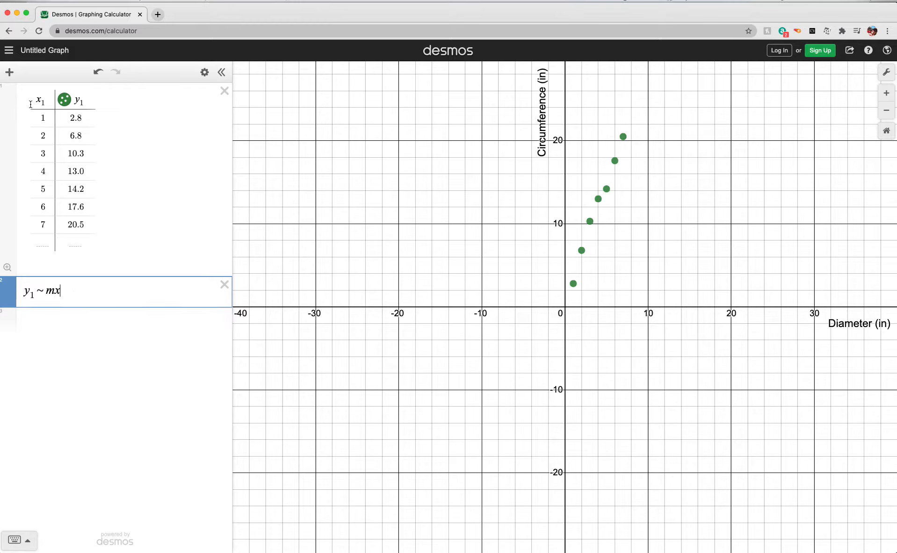
{"action": "type", "text": "1 "}
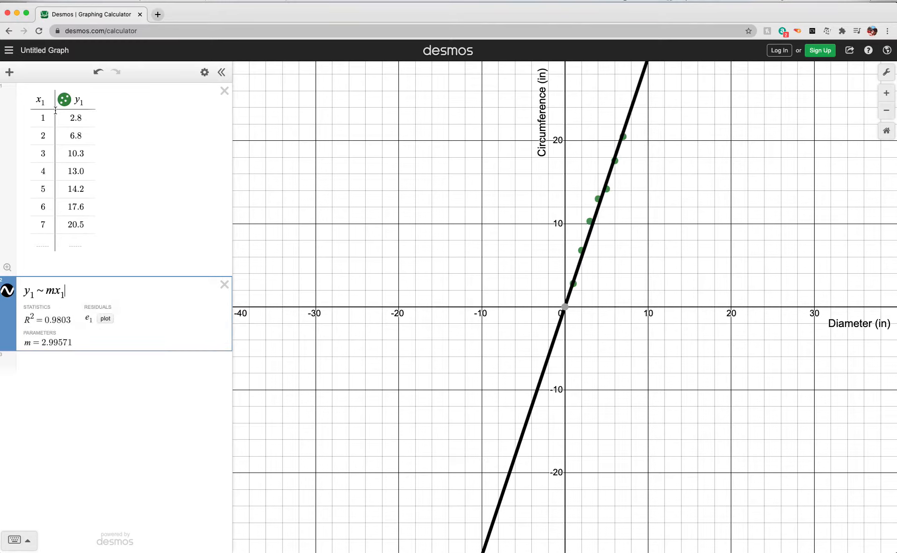
{"action": "type", "text": "+ b"}
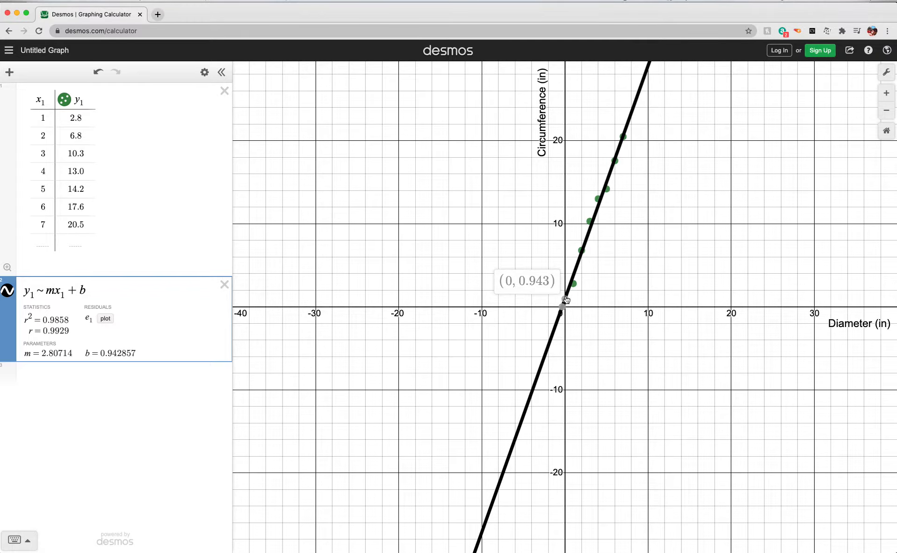
Examine where the regression line crosses the y-axis and display the coordinates of that intercept.
{"action": "left_click", "coordinate": [886, 93]}
{"action": "left_click", "coordinate": [887, 93]}
{"action": "left_click", "coordinate": [887, 93]}
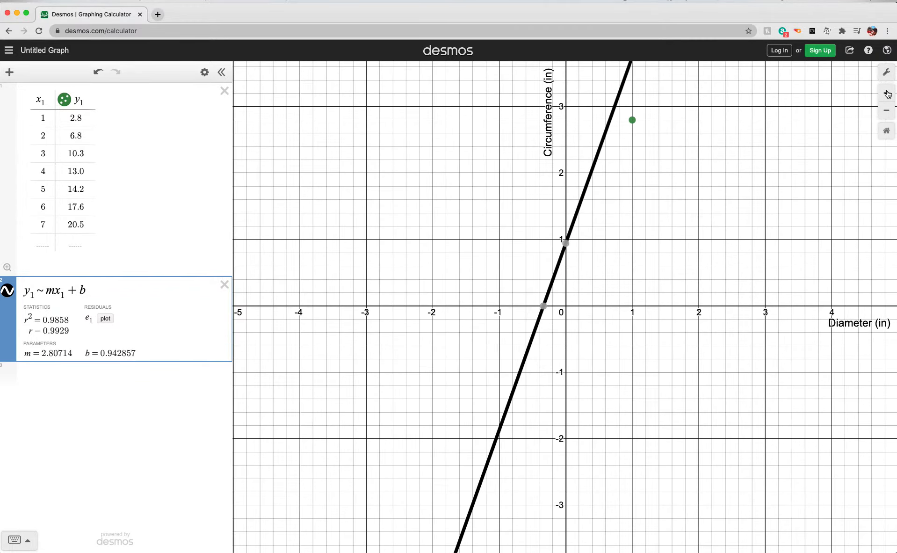
{"action": "left_click", "coordinate": [886, 93]}
{"action": "left_click", "coordinate": [886, 93]}
{"action": "left_click_drag", "start_coordinate": [613, 117], "coordinate": [603, 229]}
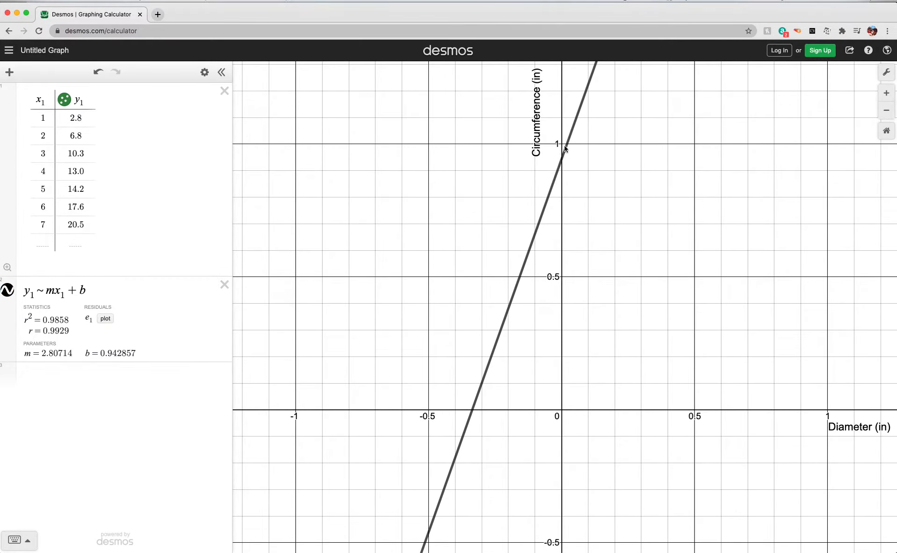
{"action": "left_click", "coordinate": [562, 160]}
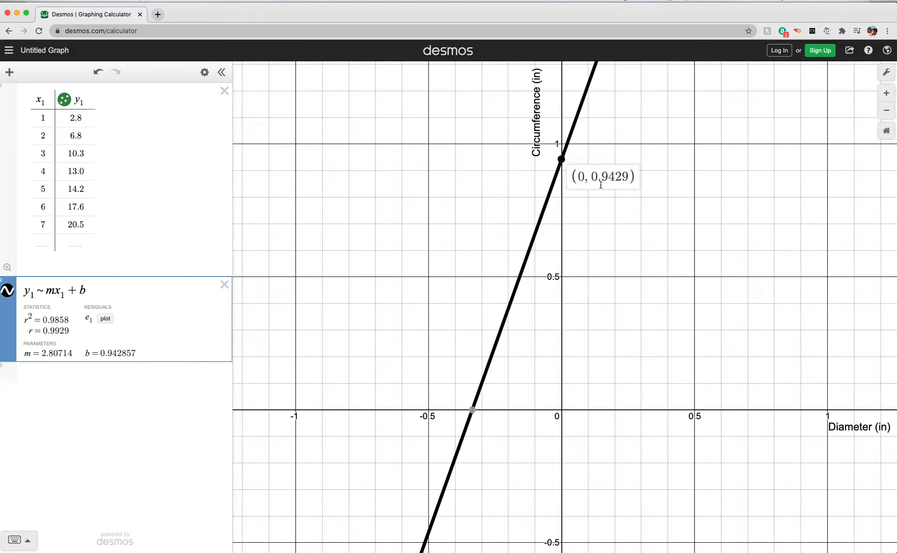
{"action": "left_click", "coordinate": [883, 114]}
{"action": "left_click", "coordinate": [884, 115]}
{"action": "left_click", "coordinate": [885, 113]}
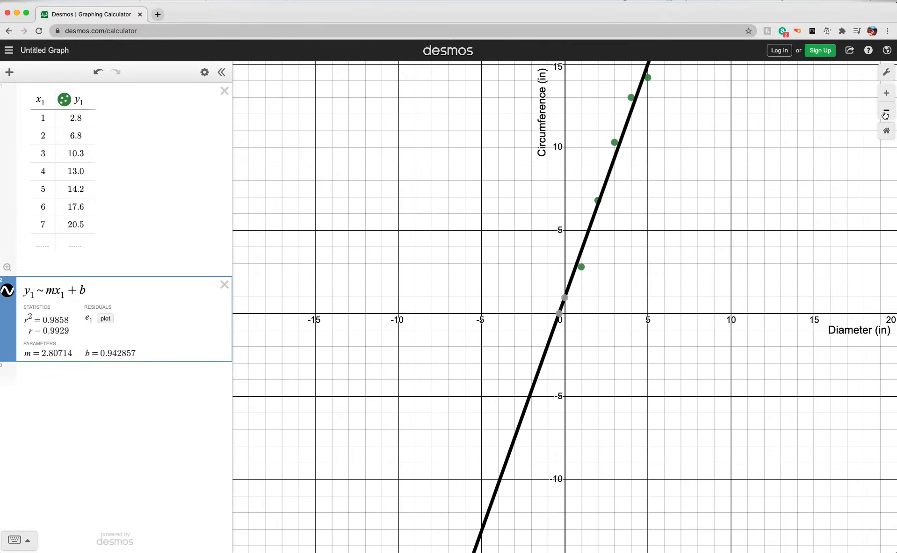
{"action": "left_click", "coordinate": [886, 112]}
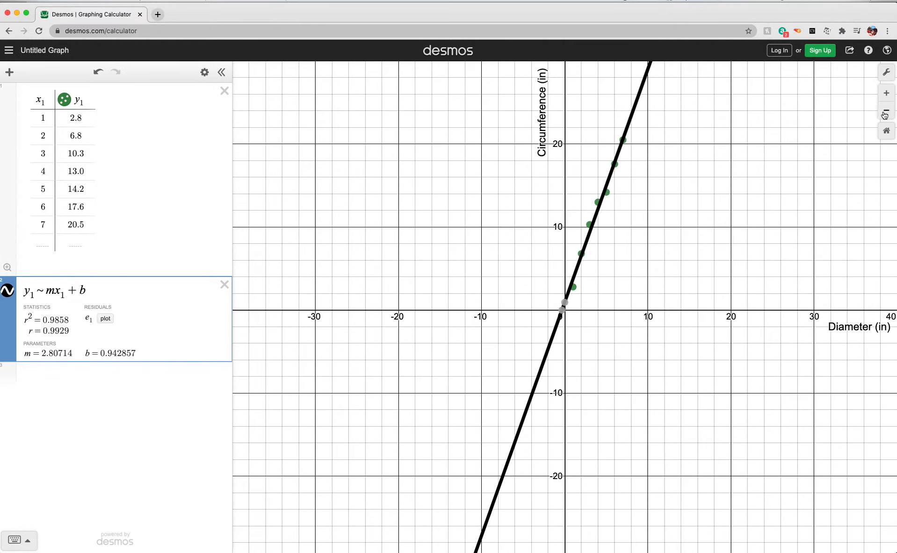
Change the regression line's style to dashed and its color to purple.
{"action": "left_click", "coordinate": [124, 374]}
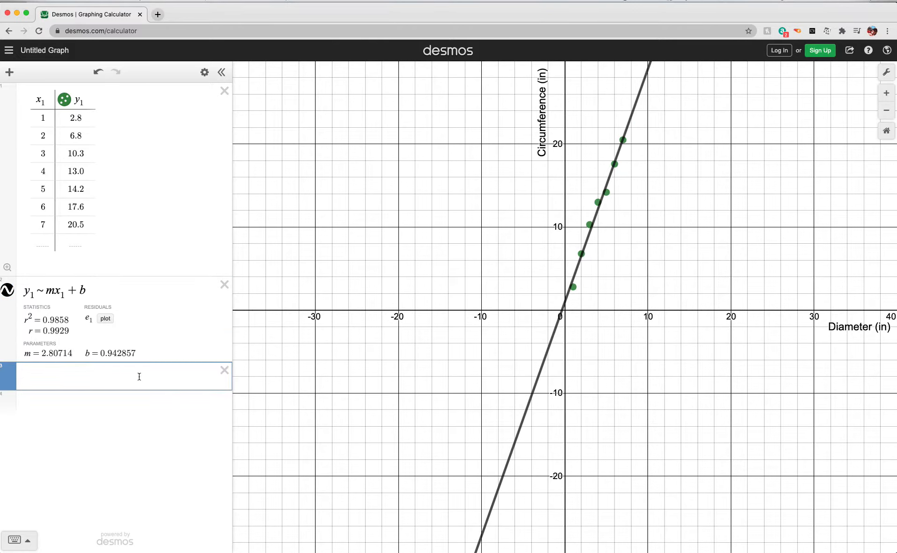
{"action": "left_click", "coordinate": [7, 290]}
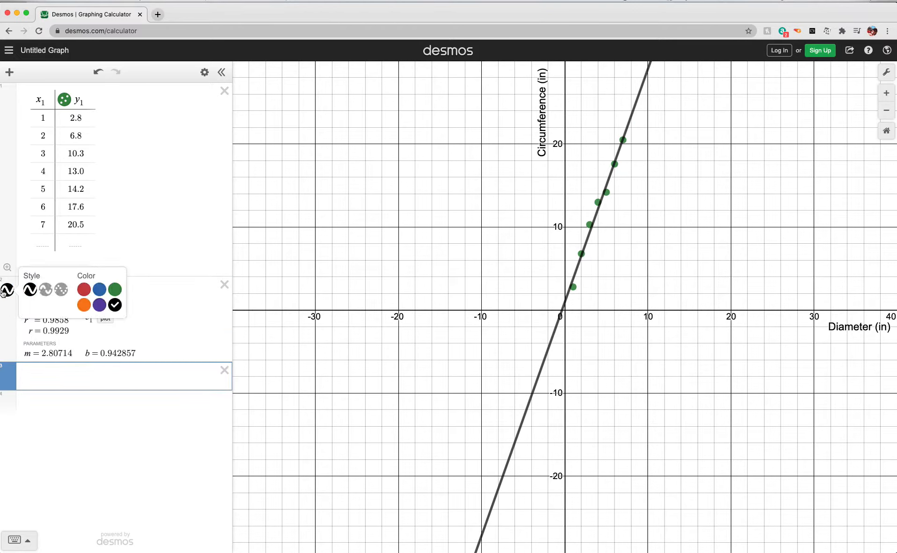
{"action": "left_click", "coordinate": [8, 292]}
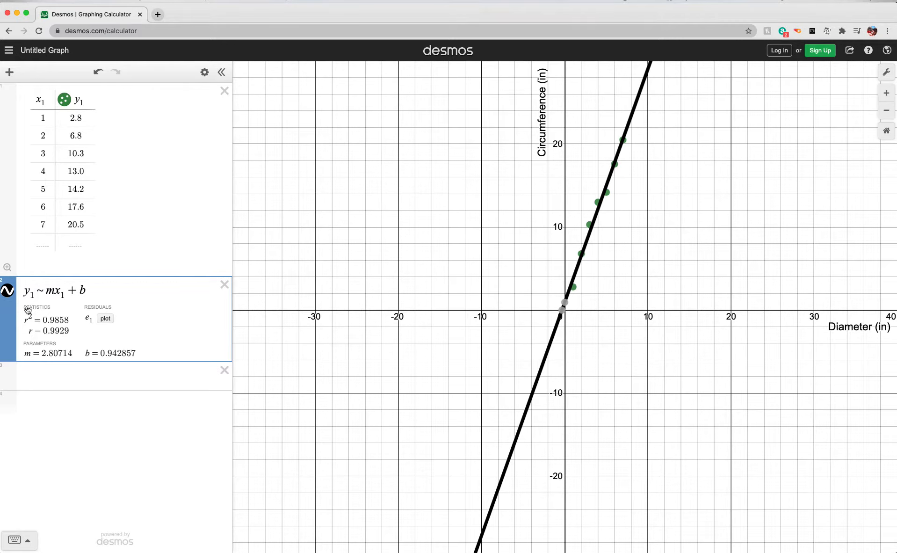
{"action": "left_click", "coordinate": [109, 379]}
{"action": "left_click", "coordinate": [8, 292]}
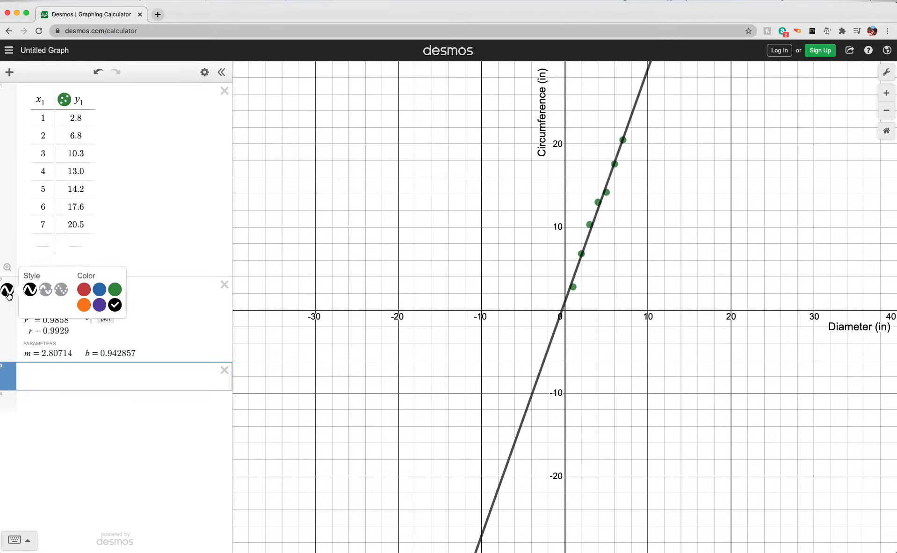
{"action": "left_click", "coordinate": [100, 290]}
{"action": "left_click", "coordinate": [60, 291]}
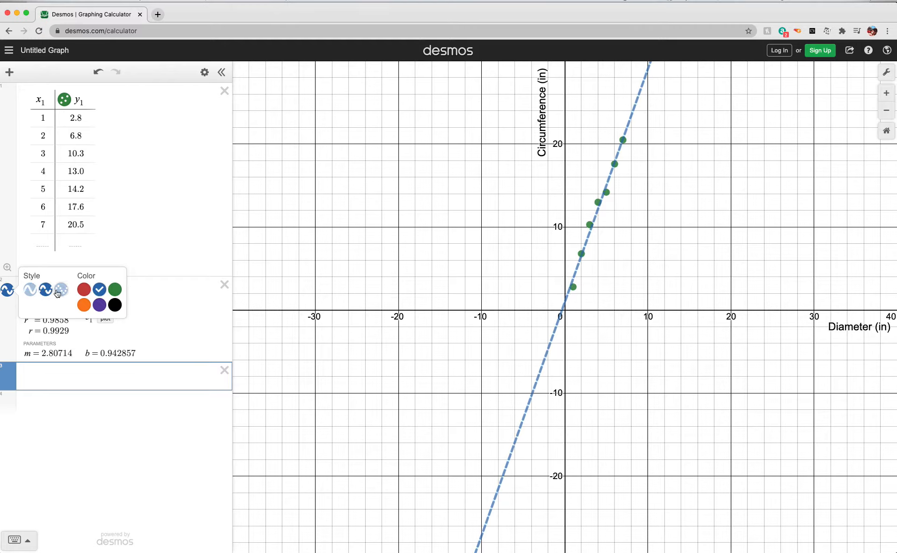
{"action": "left_click", "coordinate": [45, 290]}
{"action": "left_click", "coordinate": [84, 305]}
{"action": "left_click", "coordinate": [99, 305]}
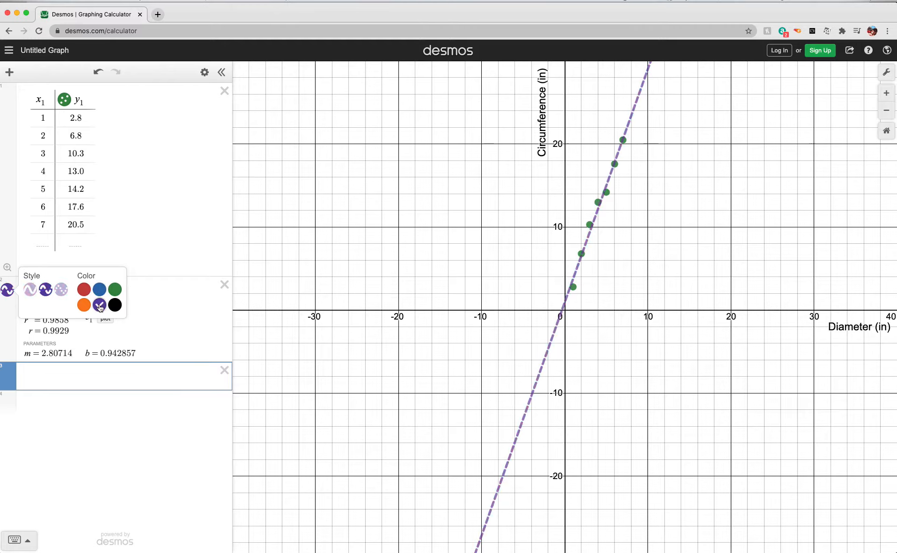
{"action": "left_click", "coordinate": [81, 387]}
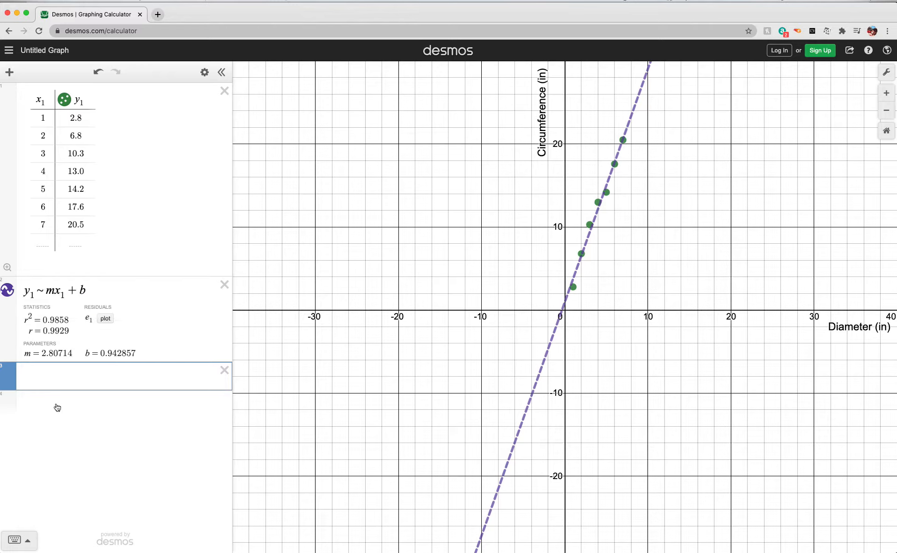
{"action": "type", "text": "y=2"}
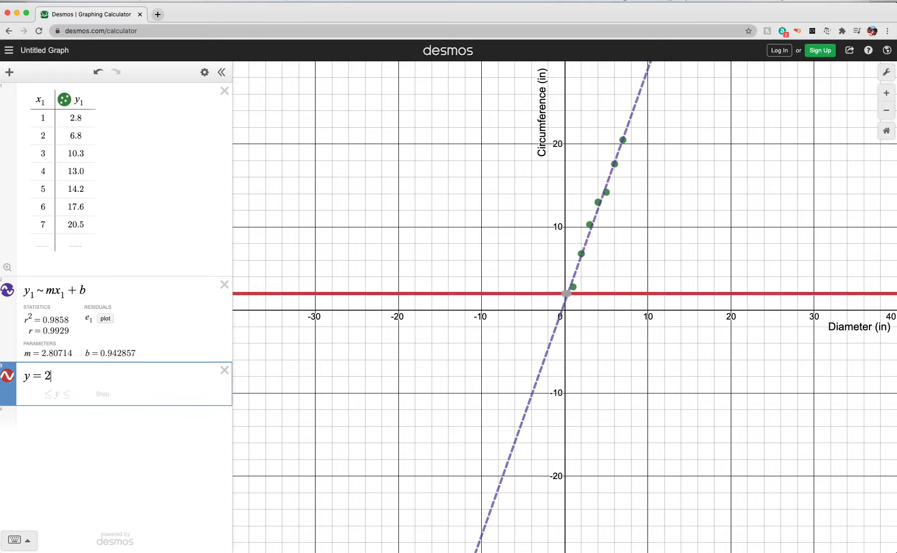
{"action": "type", "text": ".81x"}
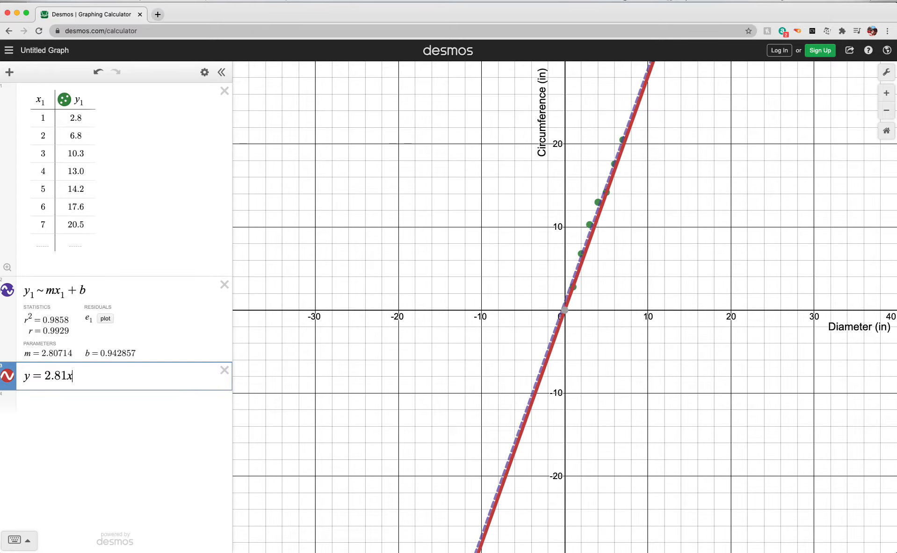
{"action": "type", "text": "+"}
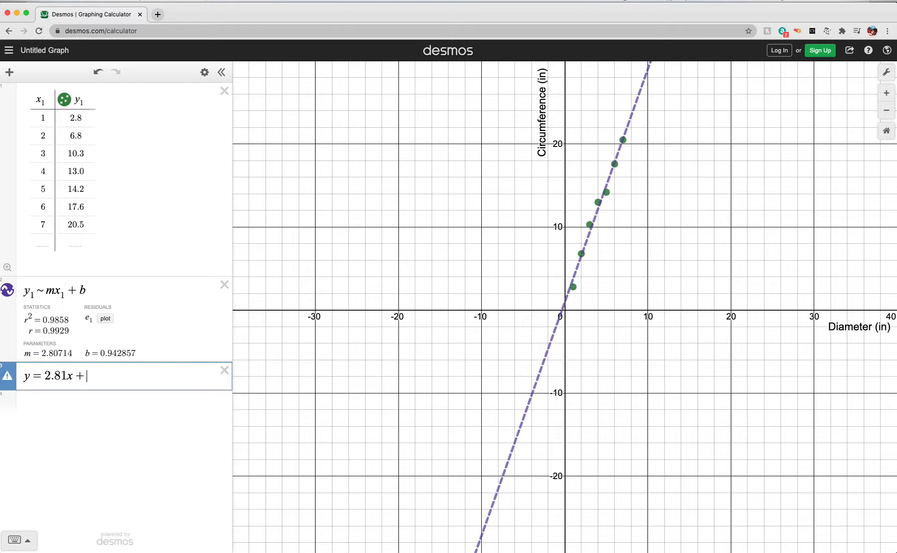
{"action": "key", "text": "BackSpace"}
{"action": "key", "text": "BackSpace"}
{"action": "key", "text": "BackSpace"}
{"action": "key", "text": "BackSpace"}
{"action": "key", "text": "BackSpace"}
{"action": "key", "text": "BackSpace"}
{"action": "key", "text": "BackSpace"}
{"action": "key", "text": "BackSpace"}
{"action": "key", "text": "BackSpace"}
{"action": "key", "text": "BackSpace"}
{"action": "key", "text": "BackSpace"}
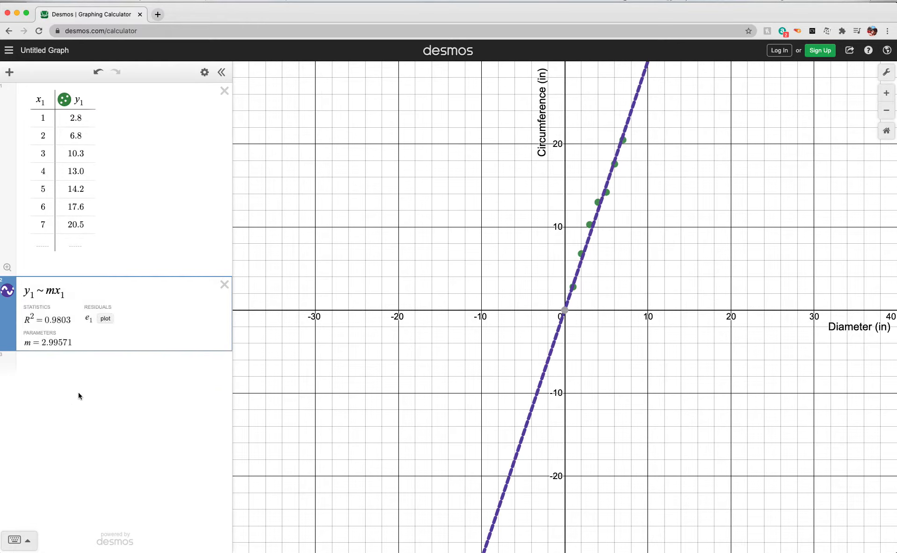
{"action": "type", "text": "+b"}
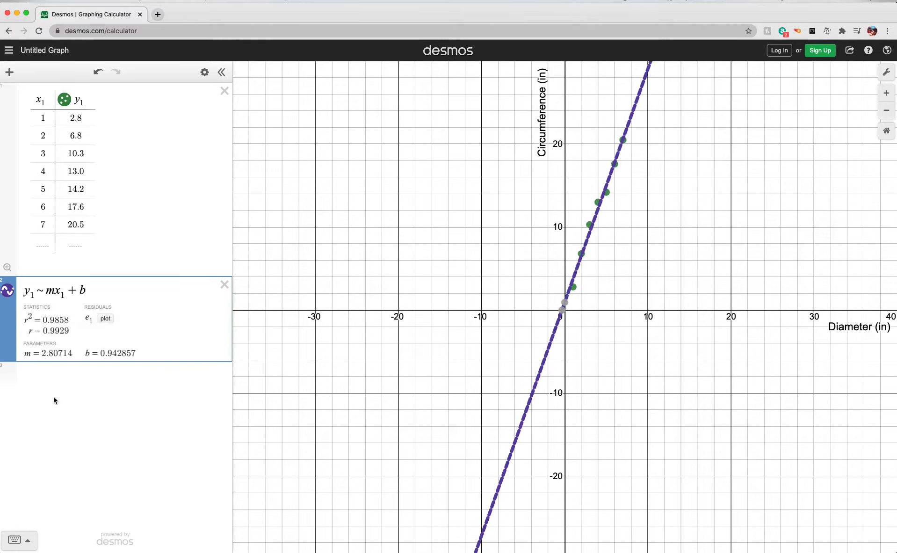
Add a note below the regression stating the rounded equation y=2.81x+.94.
{"action": "key", "text": "Return"}
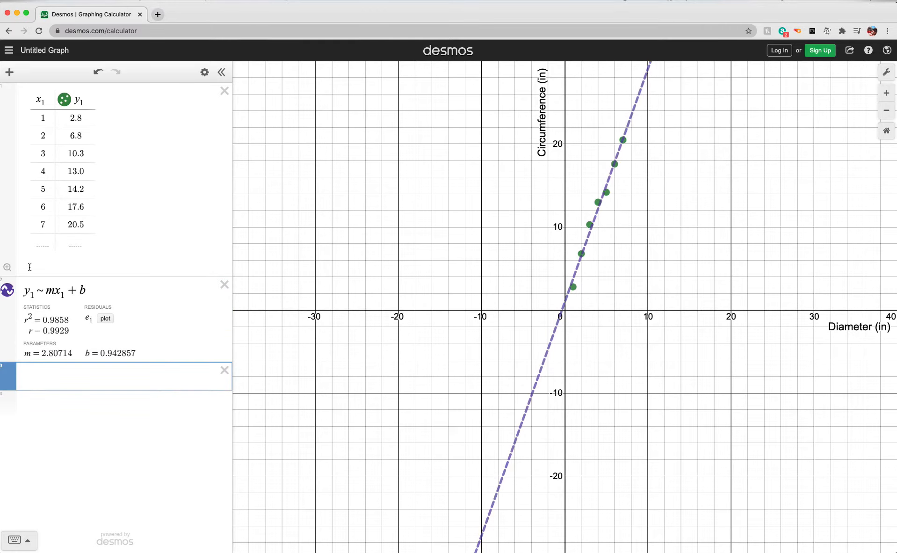
{"action": "left_click", "coordinate": [10, 71]}
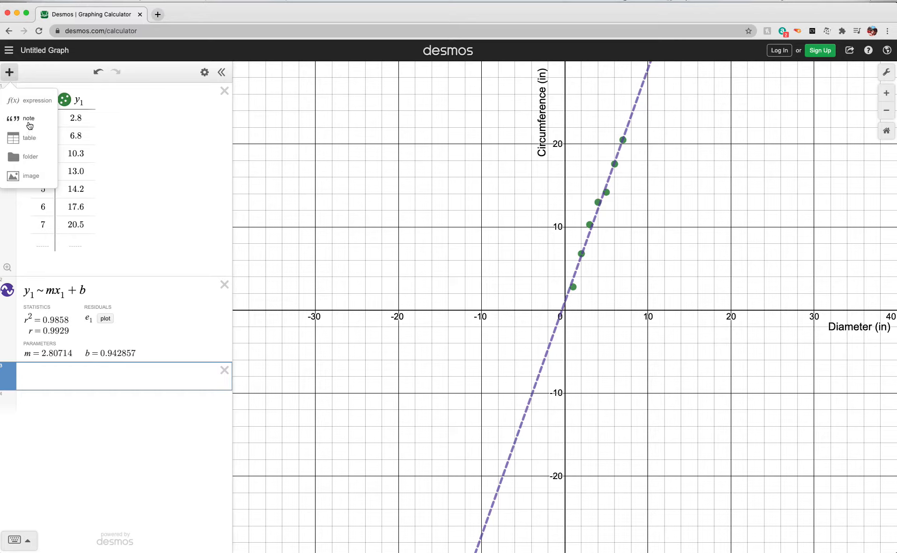
{"action": "left_click", "coordinate": [29, 122]}
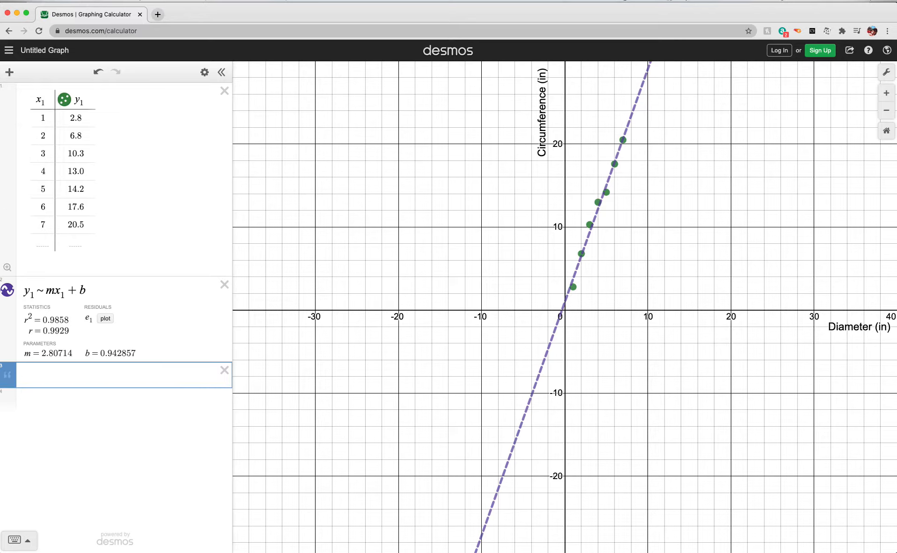
{"action": "type", "text": "y="}
{"action": "type", "text": "2.8"}
{"action": "type", "text": "1x+.0"}
{"action": "type", "text": "5"}
{"action": "type", "text": "4"}
{"action": "key", "text": "BackSpace"}
{"action": "key", "text": "BackSpace"}
{"action": "type", "text": "94"}
Add an empty note below the y=2.81x+.94 note and highlight the variables y and x in that equation.
{"action": "left_click", "coordinate": [34, 398]}
{"action": "left_click", "coordinate": [10, 74]}
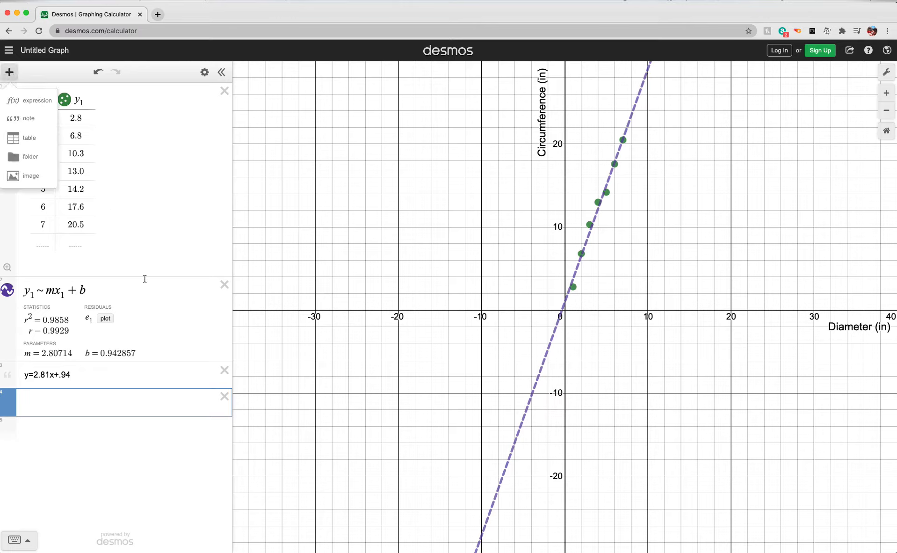
{"action": "left_click", "coordinate": [26, 118]}
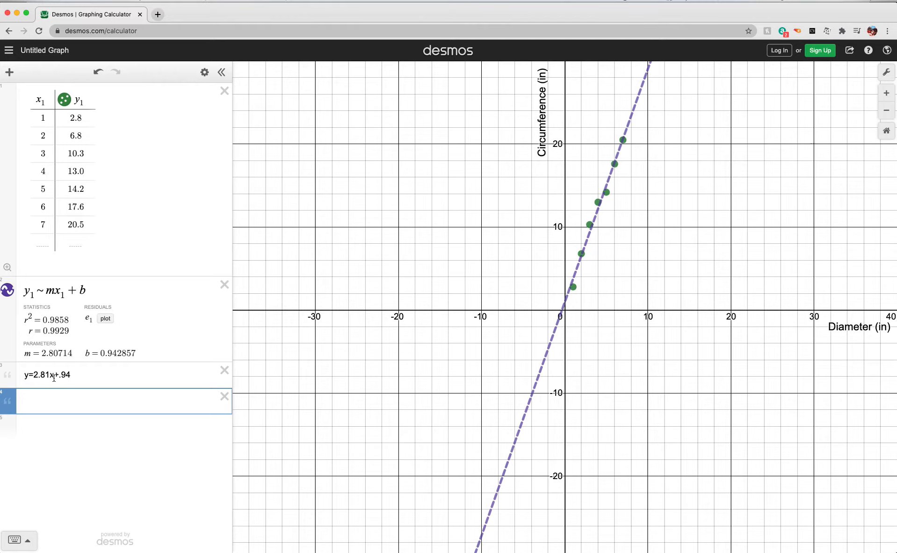
{"action": "left_click_drag", "start_coordinate": [29, 377], "coordinate": [25, 377]}
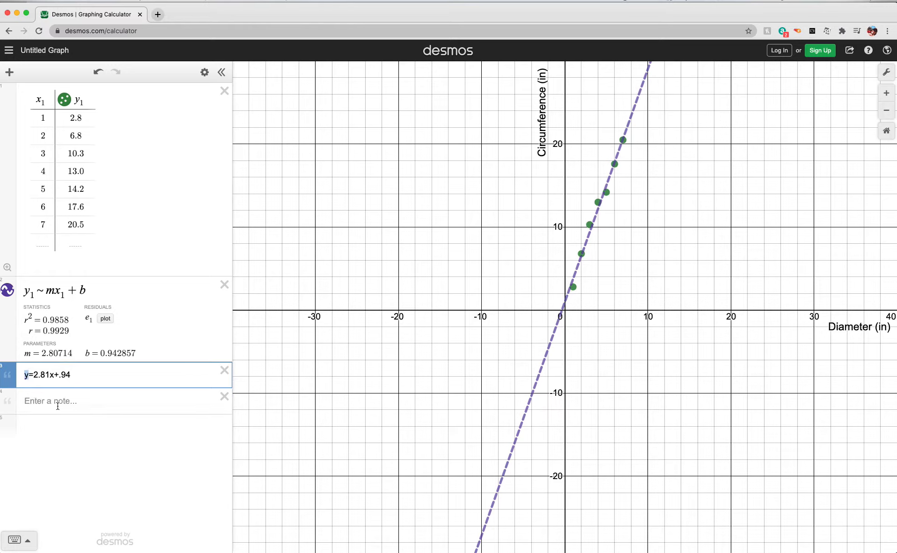
{"action": "left_click", "coordinate": [54, 374]}
{"action": "left_click_drag", "start_coordinate": [53, 374], "coordinate": [51, 374]}
{"action": "left_click", "coordinate": [93, 401]}
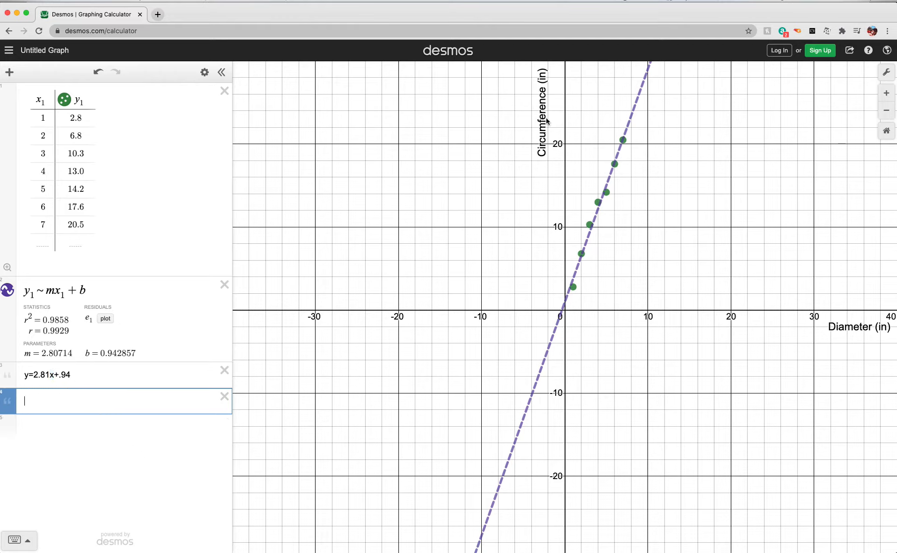
{"action": "left_click_drag", "start_coordinate": [25, 376], "coordinate": [29, 377]}
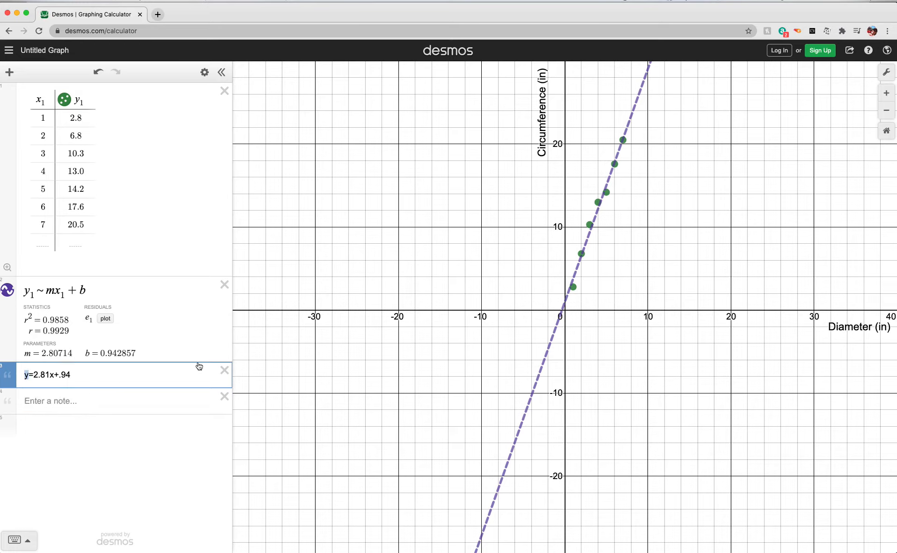
Write the equation in context in the empty note: Circumference (in) = 2.81 in/in (Diameter)+.94in.
{"action": "left_click", "coordinate": [91, 404]}
{"action": "type", "text": "Circ"}
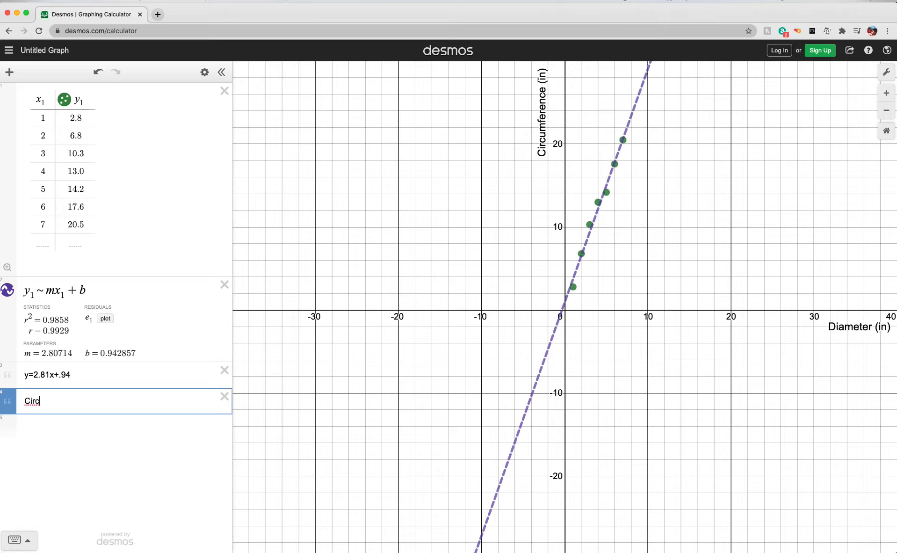
{"action": "type", "text": "umference (in) = 2.81"}
{"action": "type", "text": "in/"}
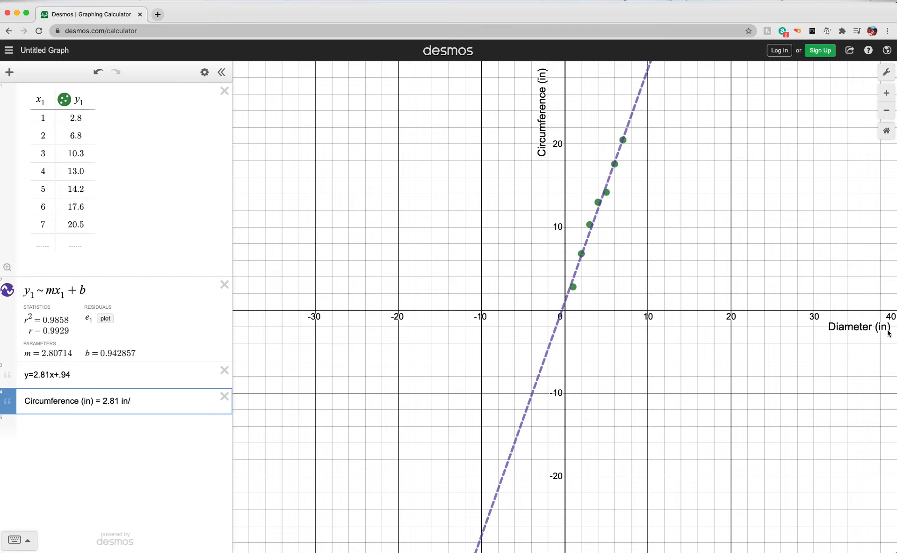
{"action": "type", "text": "in"}
{"action": "type", "text": "Diameter)+.94in"}
{"action": "key", "text": "Left"}
{"action": "key", "text": "Left"}
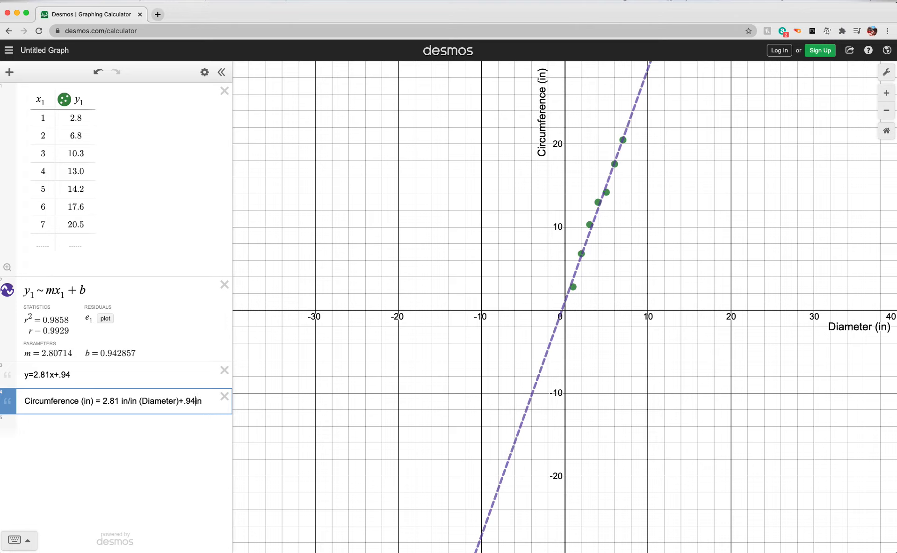